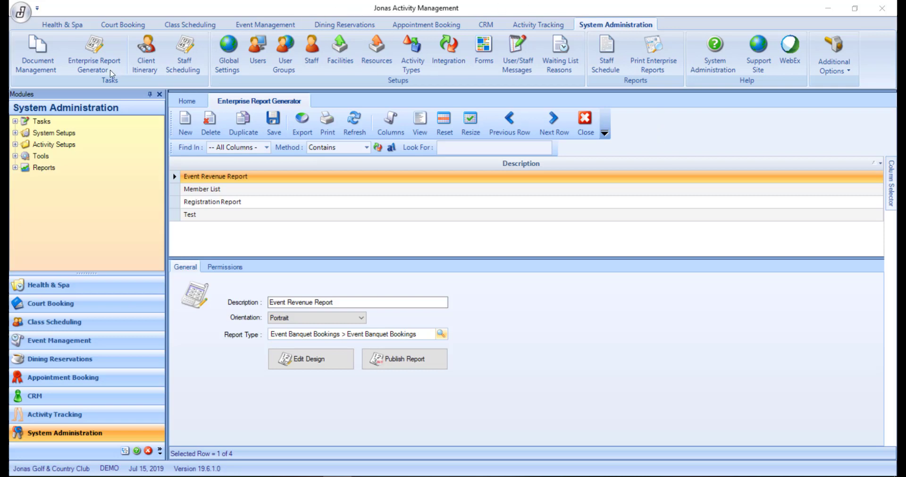
# Create a new report record described as 'Event Registration Report', keeping Portrait orientation.
pyautogui.click(193, 133)
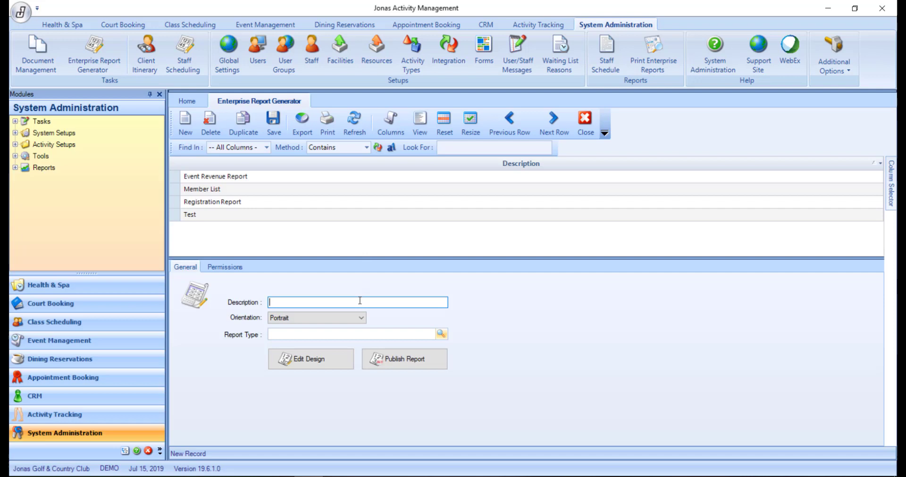
pyautogui.write('Event Regi')
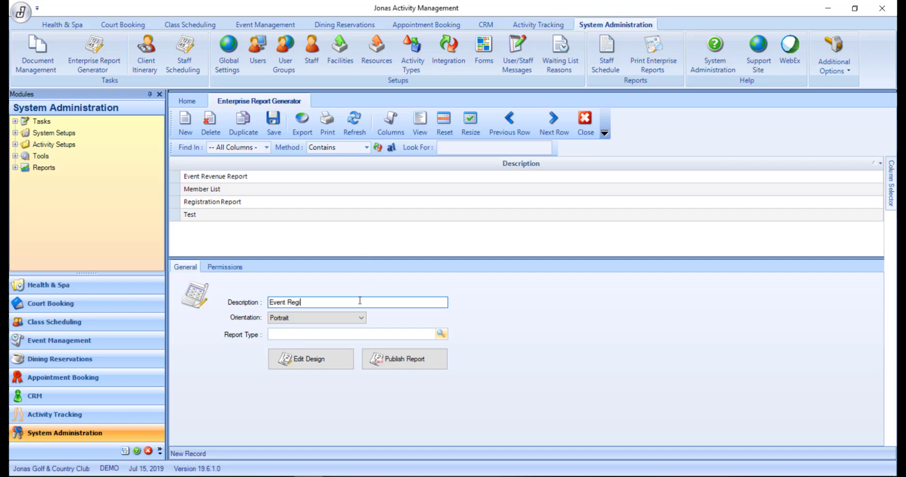
pyautogui.write('stration Report')
pyautogui.click(361, 317)
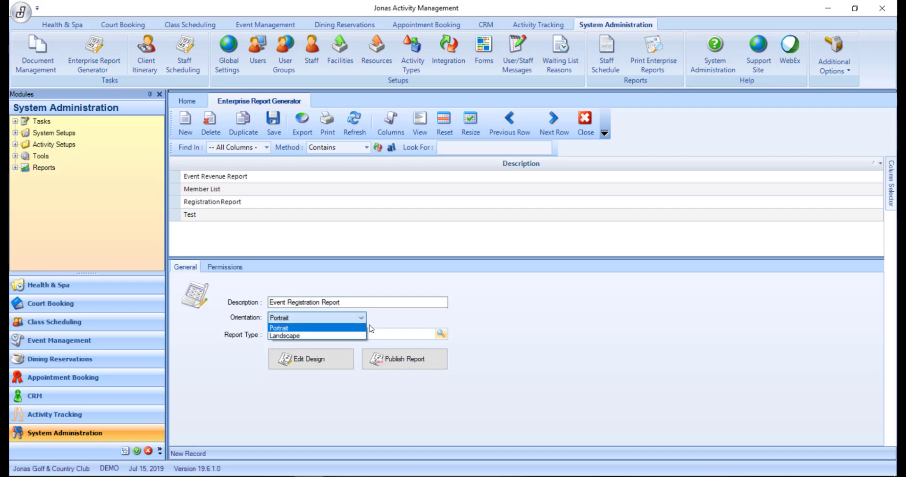
pyautogui.click(373, 326)
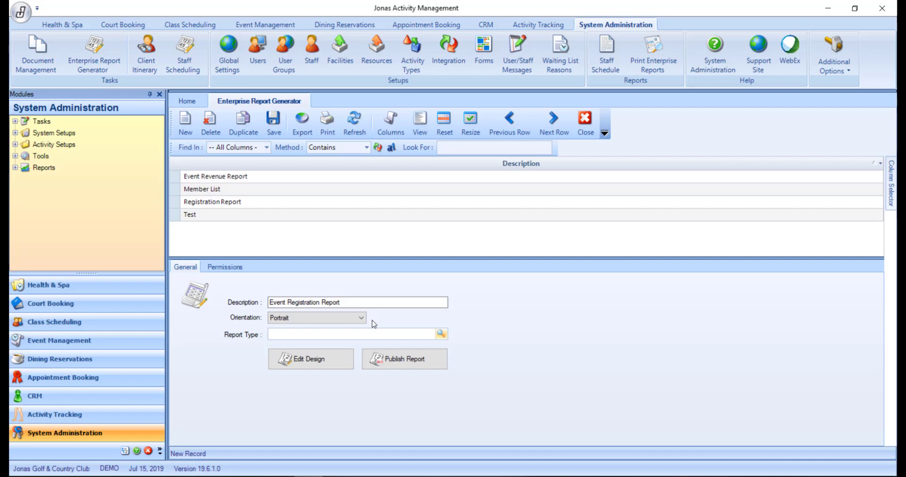
# Set the report type to Event Banquet Bookings > Event Registrations.
pyautogui.click(441, 335)
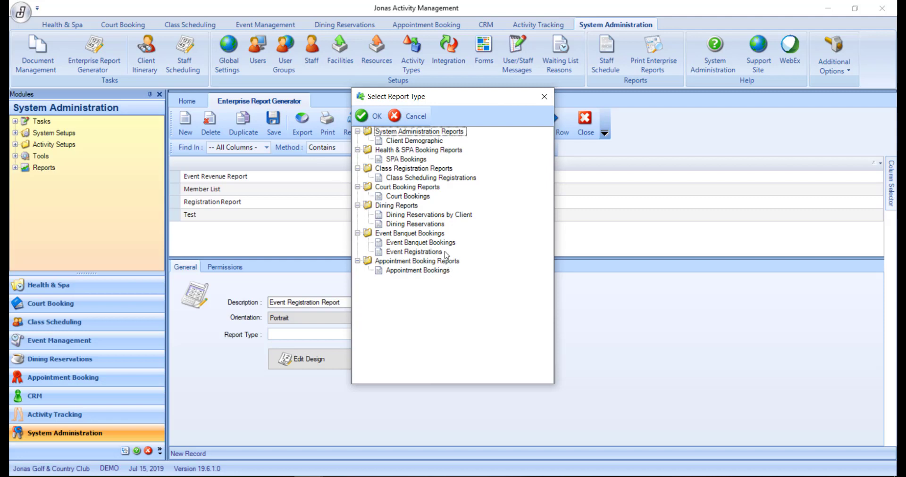
pyautogui.click(438, 255)
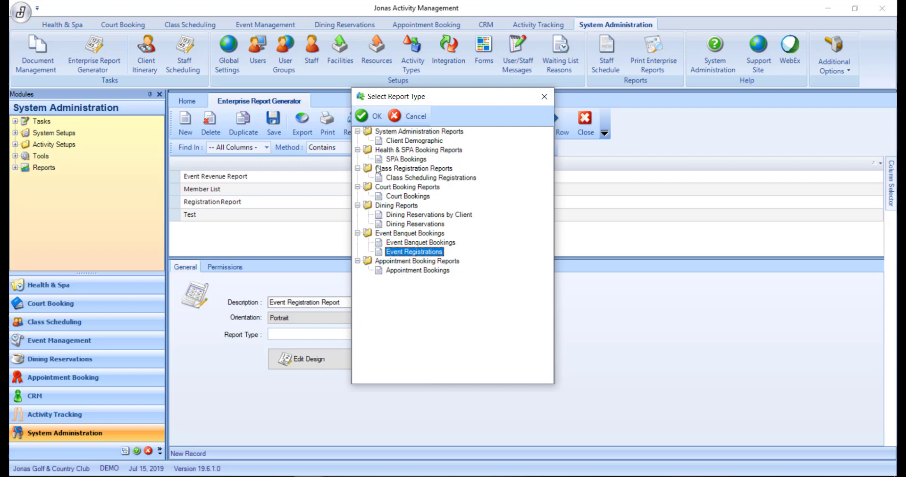
pyautogui.click(377, 120)
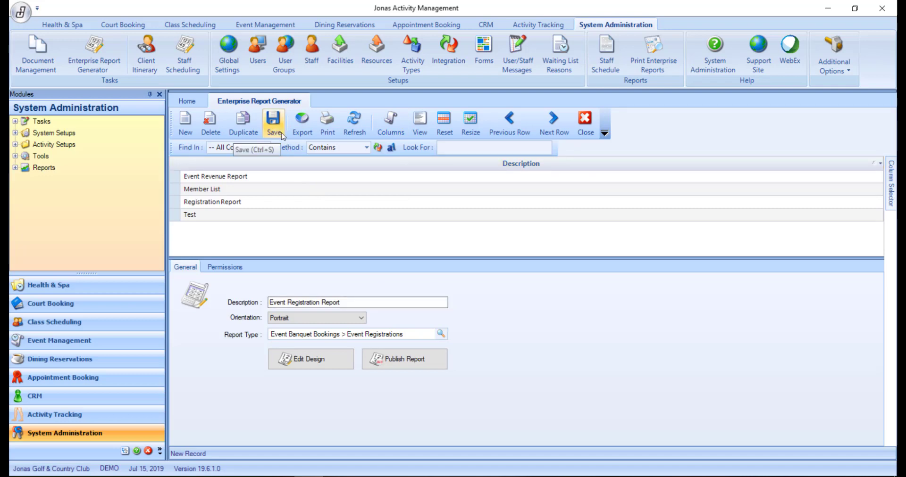
# Save the new Event Registration Report record after the save reminder appears.
pyautogui.click(342, 363)
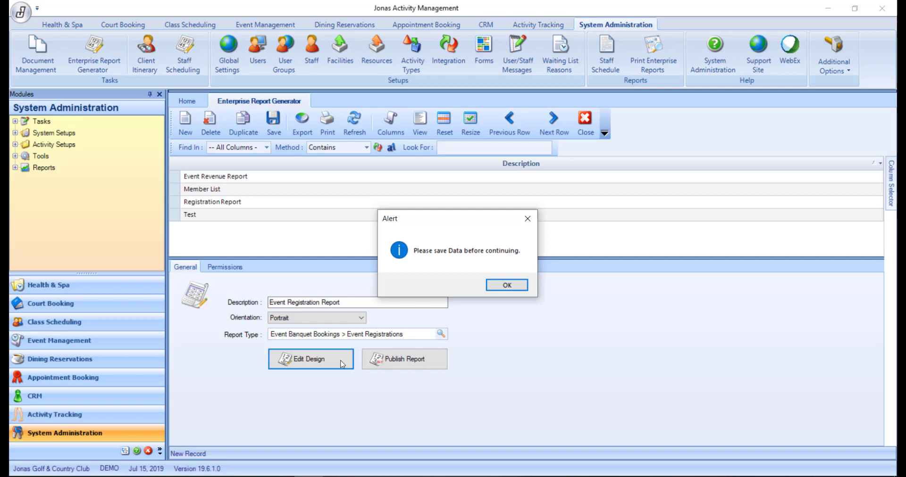
pyautogui.click(513, 289)
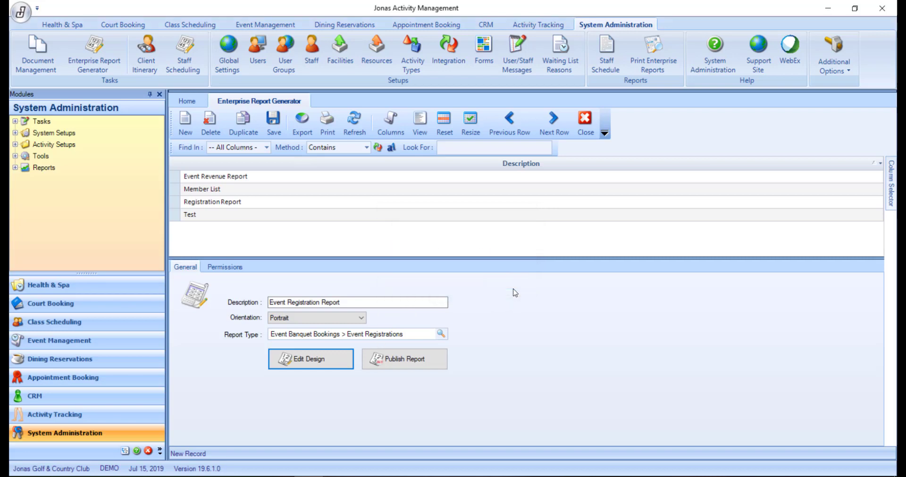
pyautogui.click(268, 136)
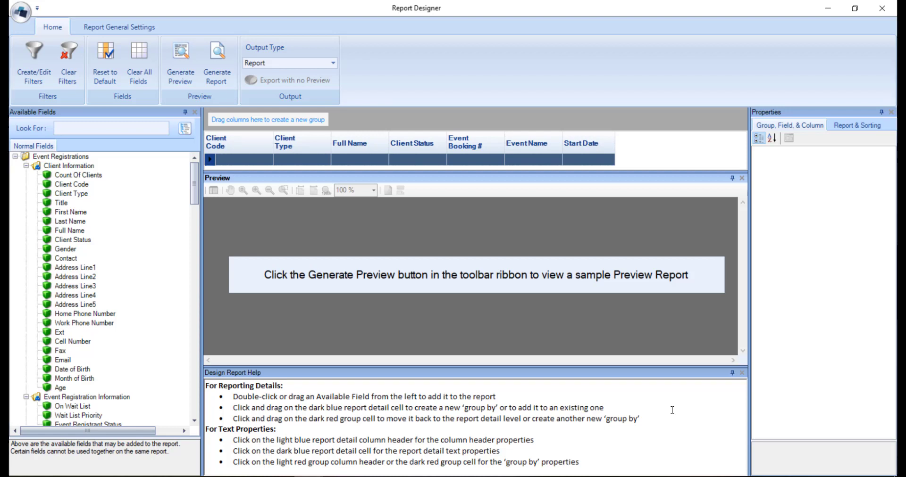
# Shrink the Design Report Help panel and pin it to auto-hide.
pyautogui.moveTo(665, 368); pyautogui.dragTo(671, 409)
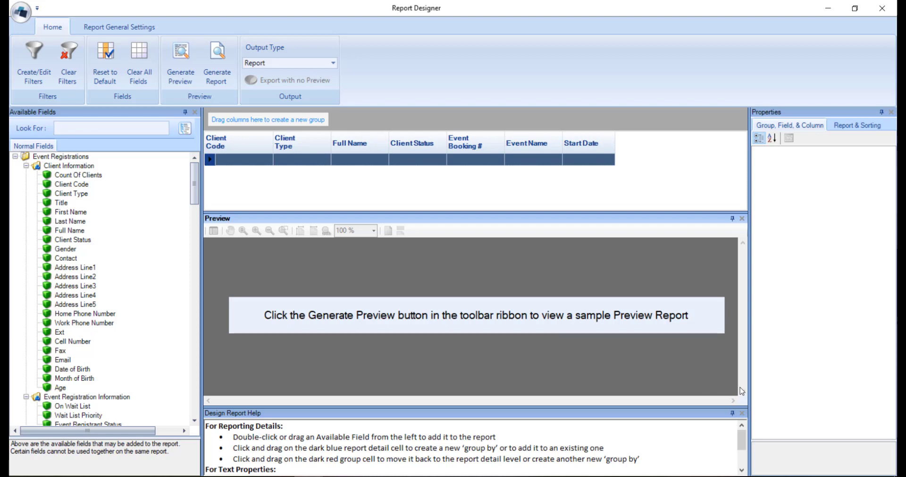
pyautogui.moveTo(747, 386)
pyautogui.mouseDown()
pyautogui.moveTo(734, 386)
pyautogui.moveTo(750, 387)
pyautogui.mouseUp()
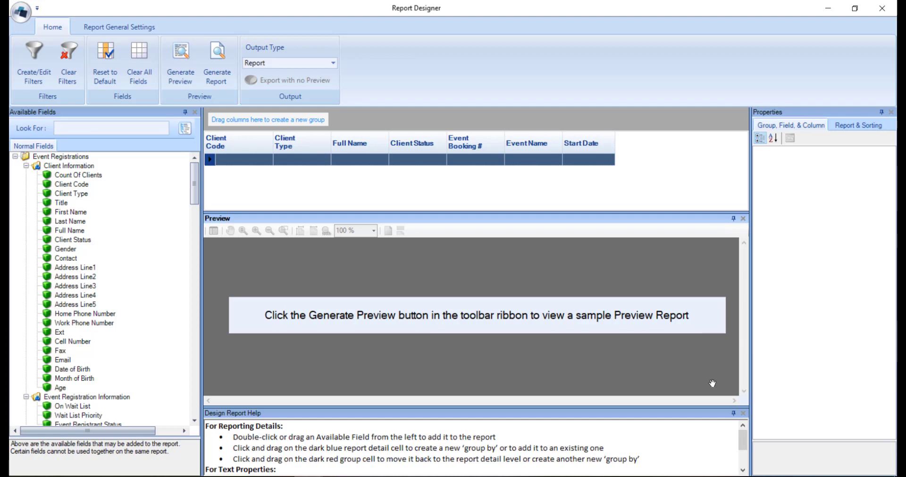
pyautogui.click(733, 415)
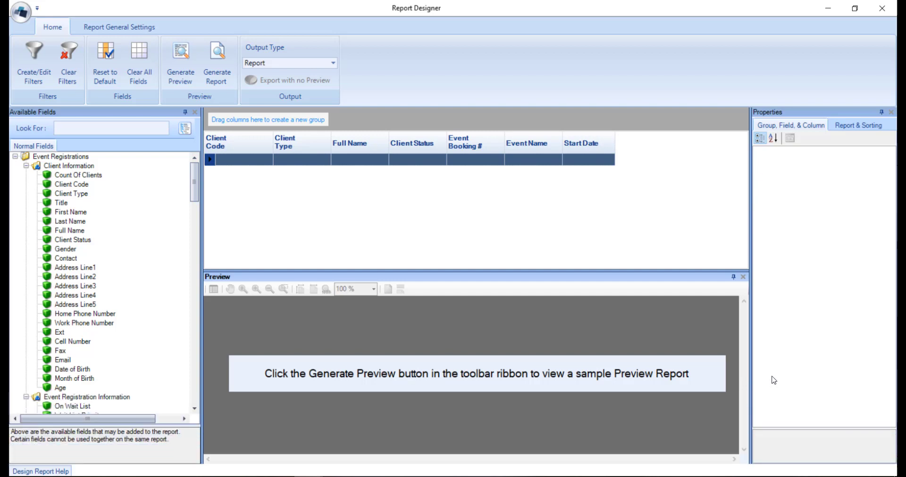
pyautogui.click(72, 469)
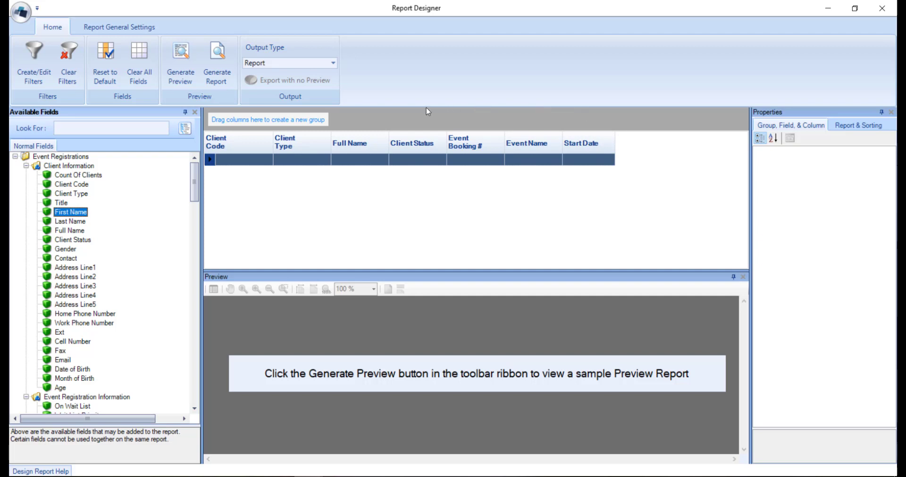
# Re-add Full Name and Client Status, with Full Name after Client Type and Client Status last.
pyautogui.rightClick(361, 139)
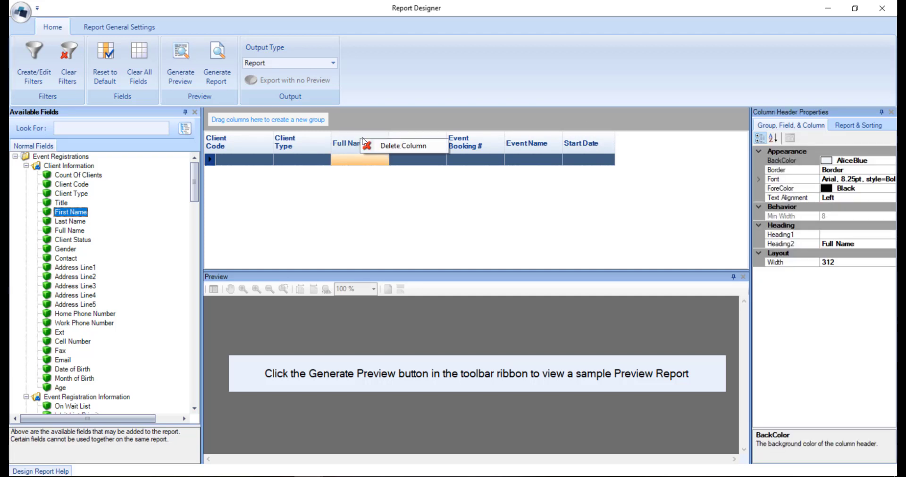
pyautogui.click(374, 144)
pyautogui.rightClick(374, 144)
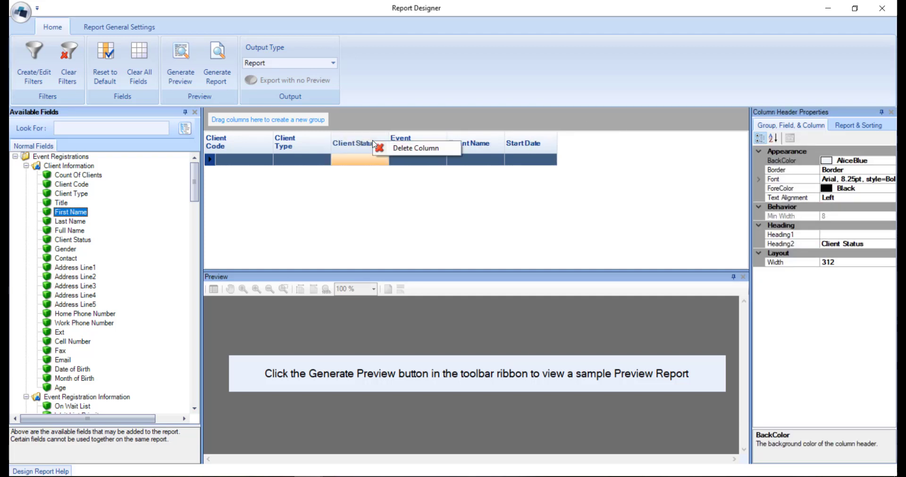
pyautogui.click(383, 148)
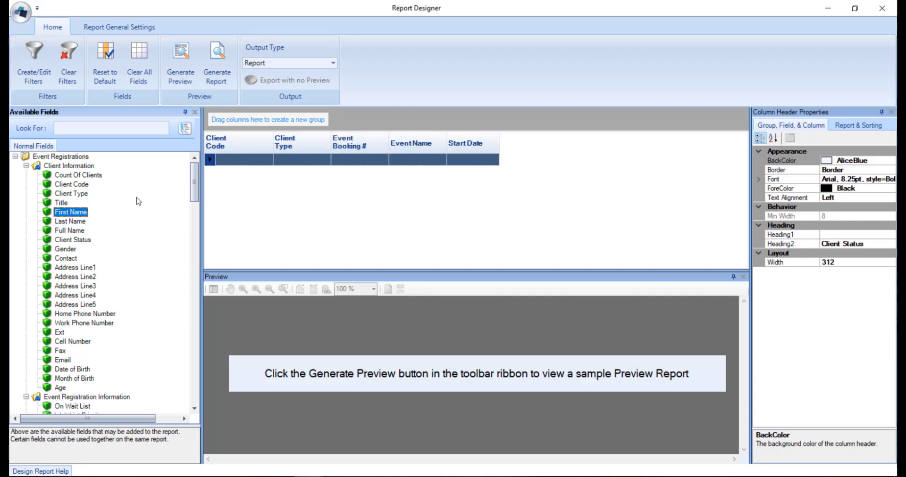
pyautogui.doubleClick(78, 242)
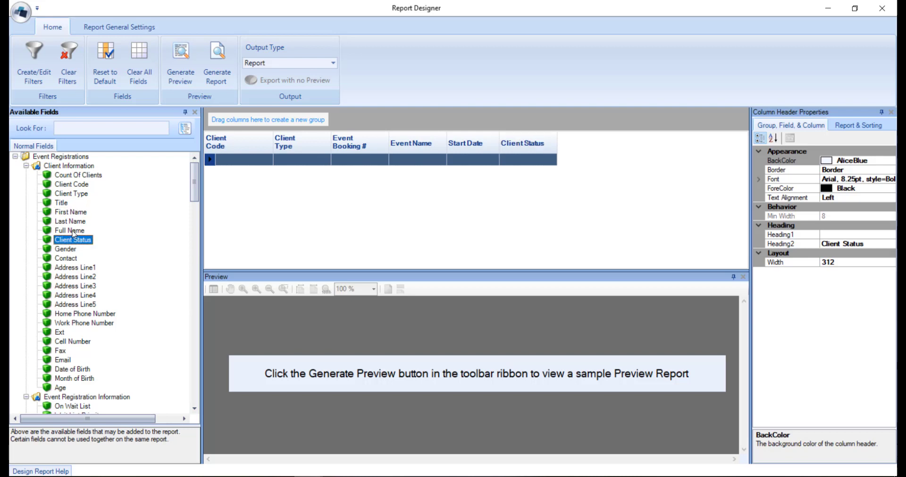
pyautogui.moveTo(71, 231); pyautogui.dragTo(567, 136)
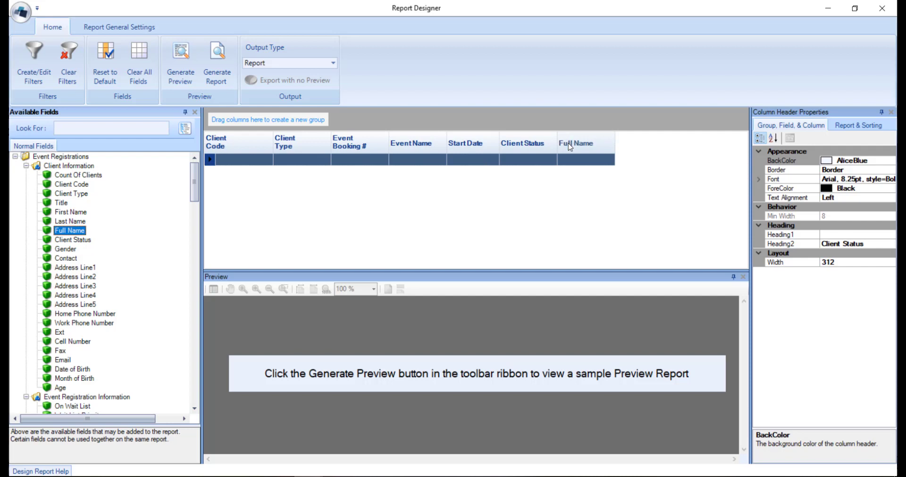
pyautogui.click(579, 148)
pyautogui.moveTo(581, 144); pyautogui.dragTo(333, 144)
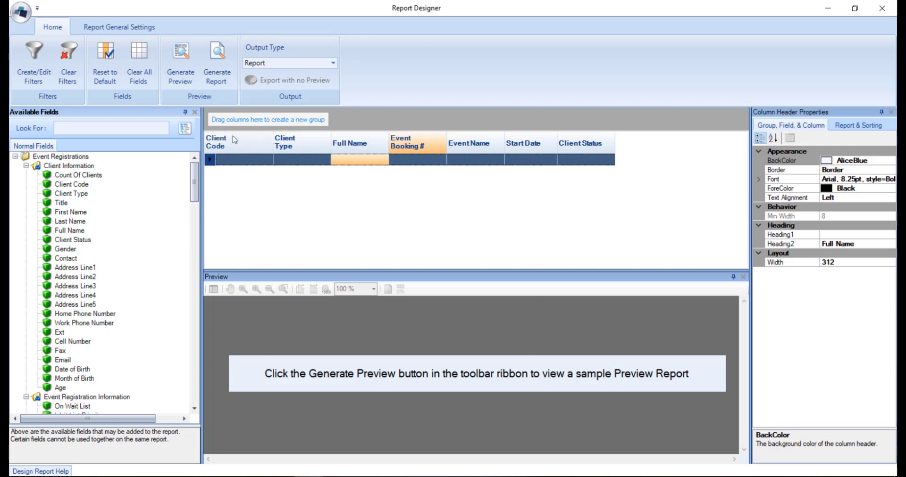
# Generate a report preview and delete the Event Booking # column.
pyautogui.click(193, 83)
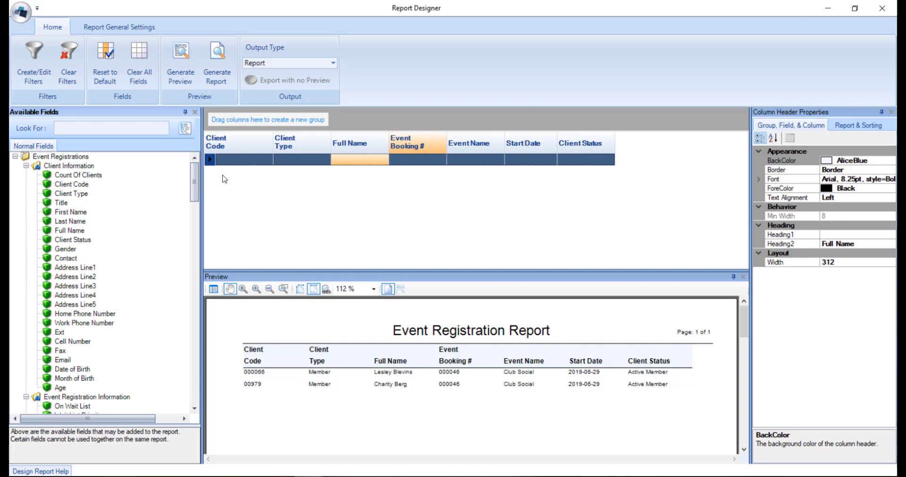
pyautogui.rightClick(400, 142)
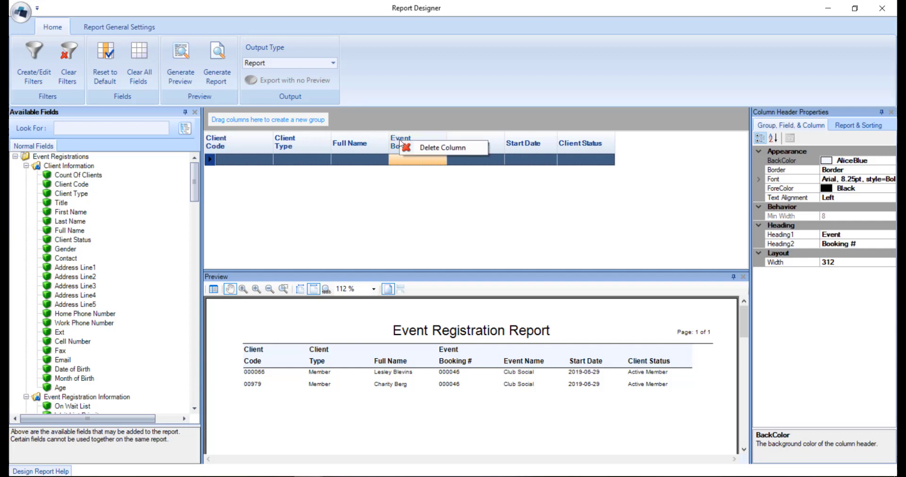
pyautogui.click(415, 147)
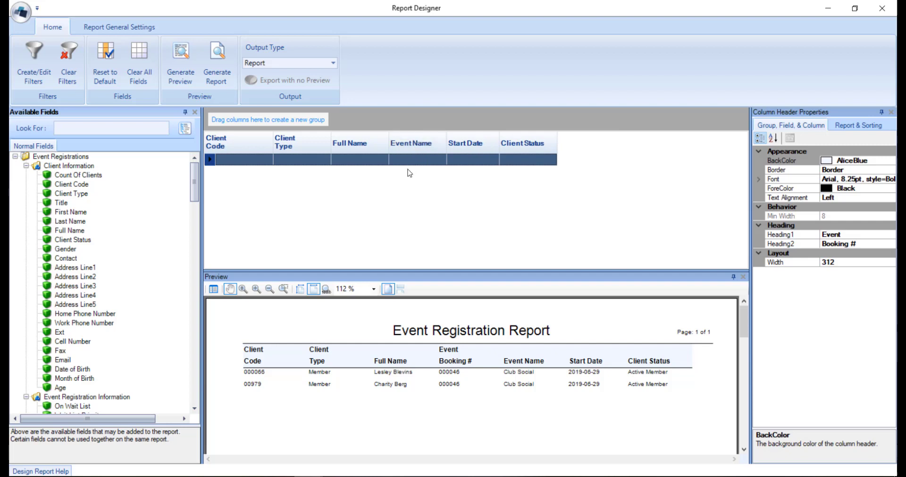
# Group the report layout by the Event Booking Number field.
pyautogui.moveTo(194, 176); pyautogui.dragTo(192, 198)
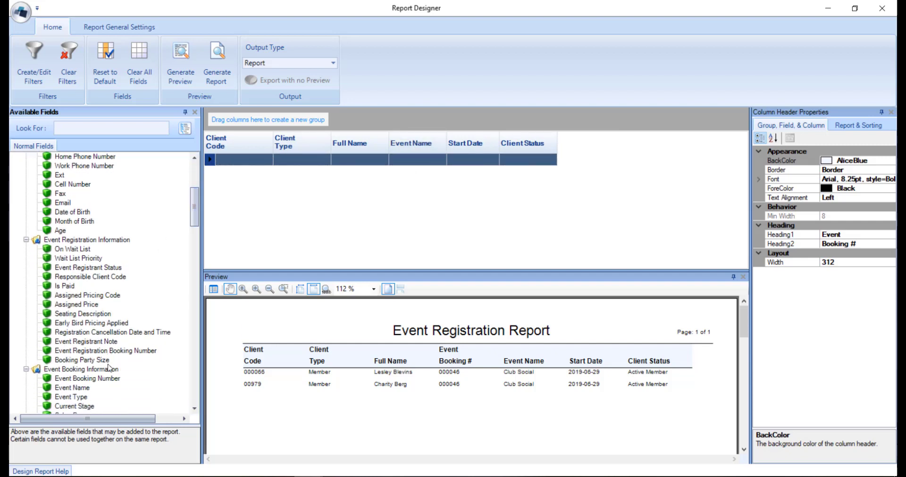
pyautogui.moveTo(106, 378); pyautogui.dragTo(285, 122)
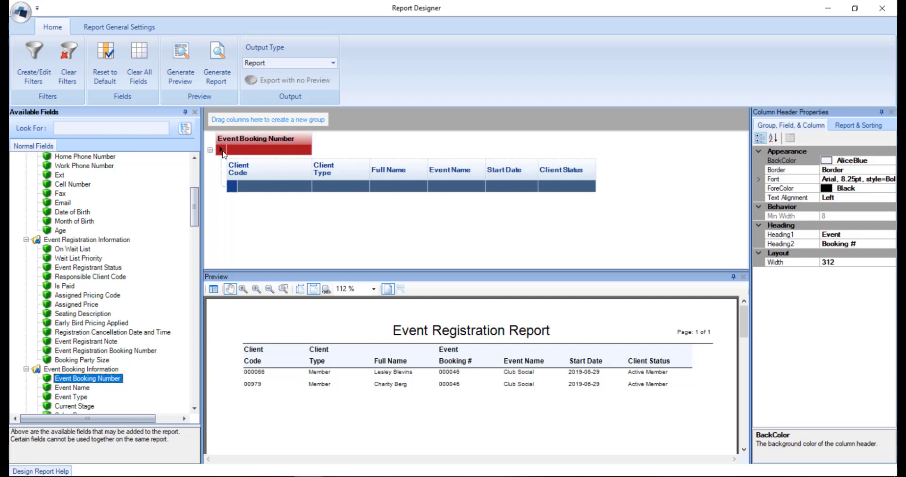
pyautogui.rightClick(224, 152)
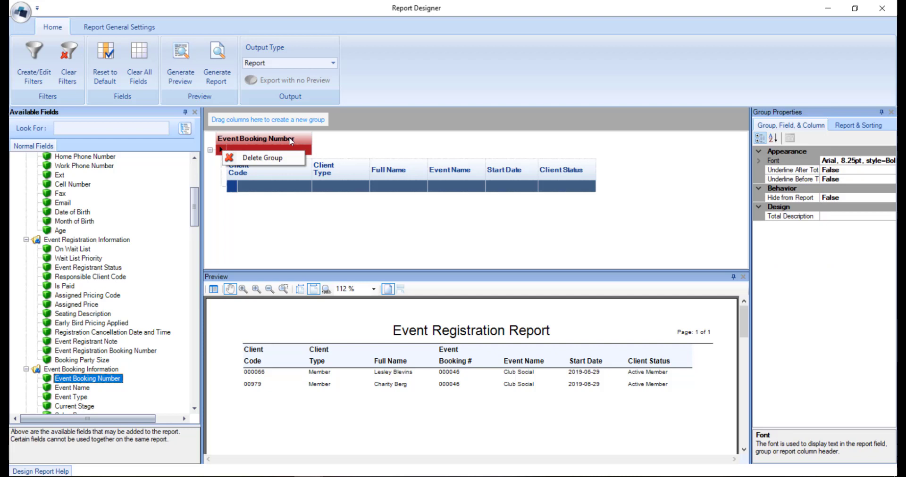
pyautogui.click(328, 148)
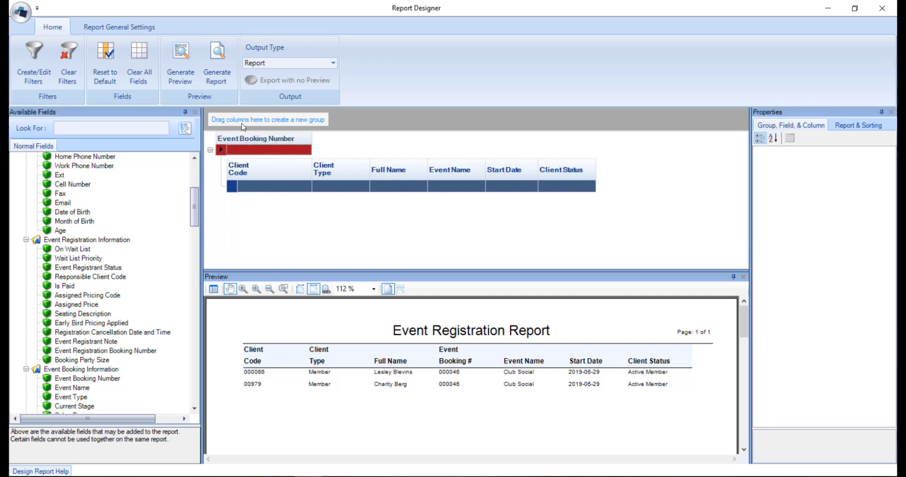
# Regenerate the preview showing registrations grouped under booking 000046, then select the Client Code cell.
pyautogui.click(184, 70)
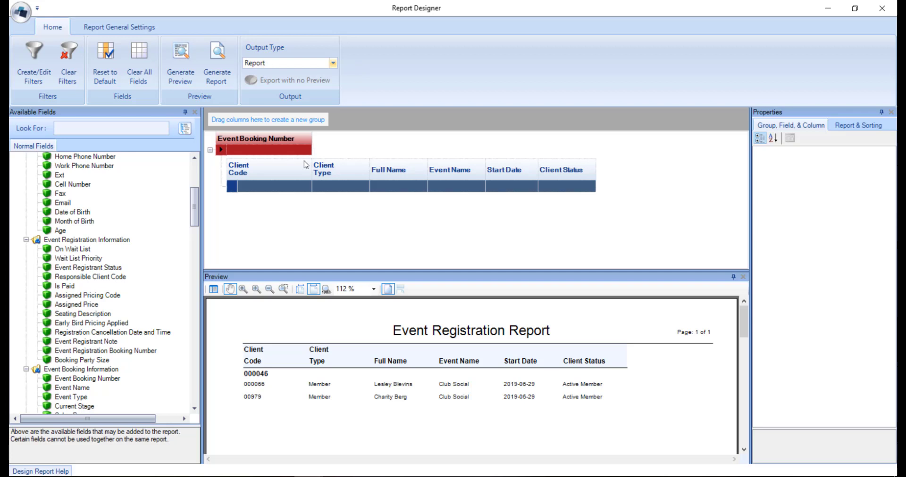
pyautogui.click(296, 187)
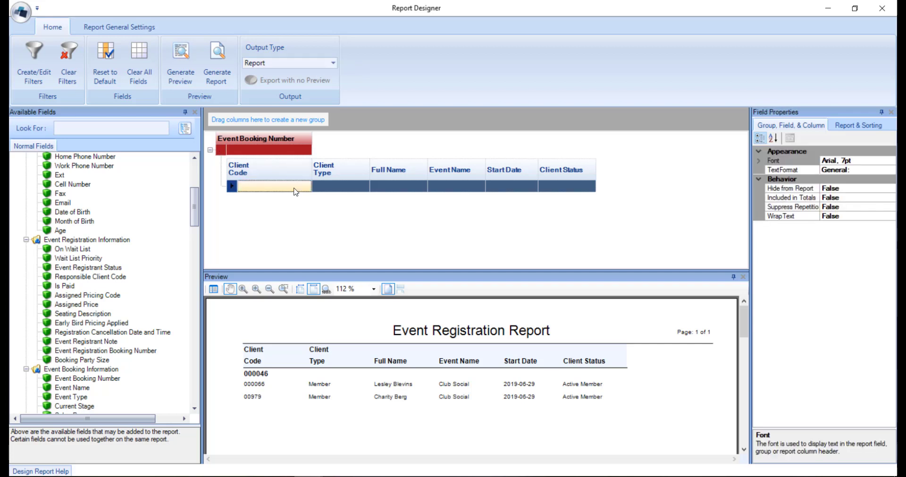
pyautogui.click(869, 172)
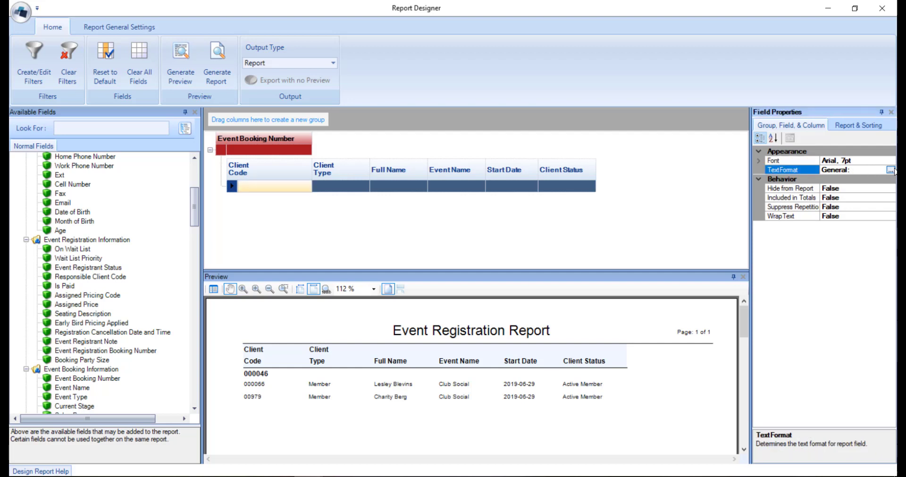
pyautogui.click(893, 170)
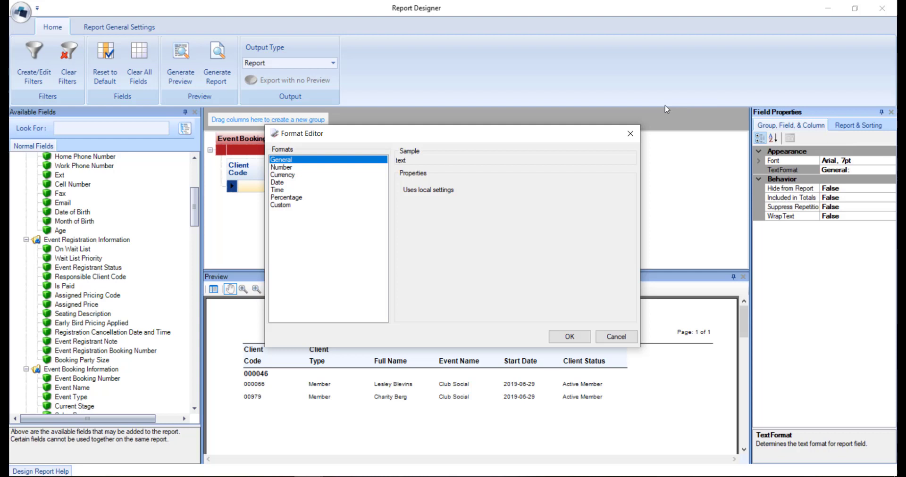
pyautogui.click(632, 132)
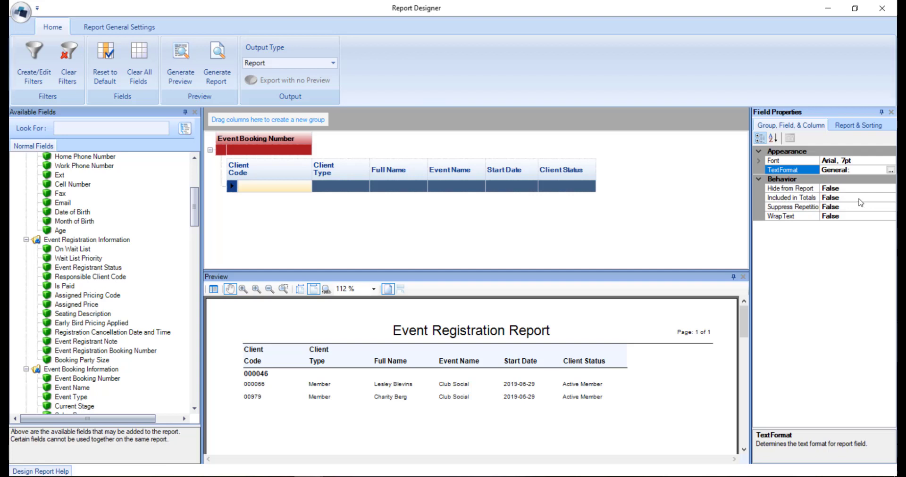
pyautogui.click(573, 170)
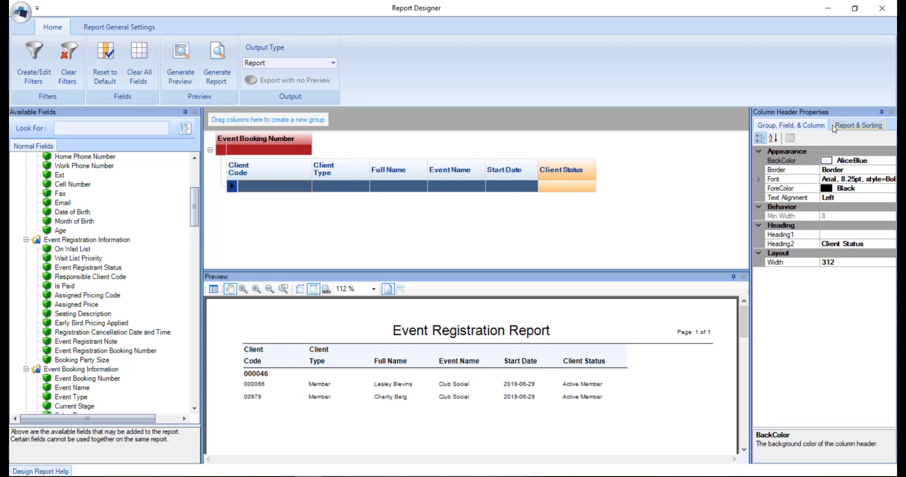
# Open the Edit Filter dialog from the Report & Sorting settings.
pyautogui.click(857, 125)
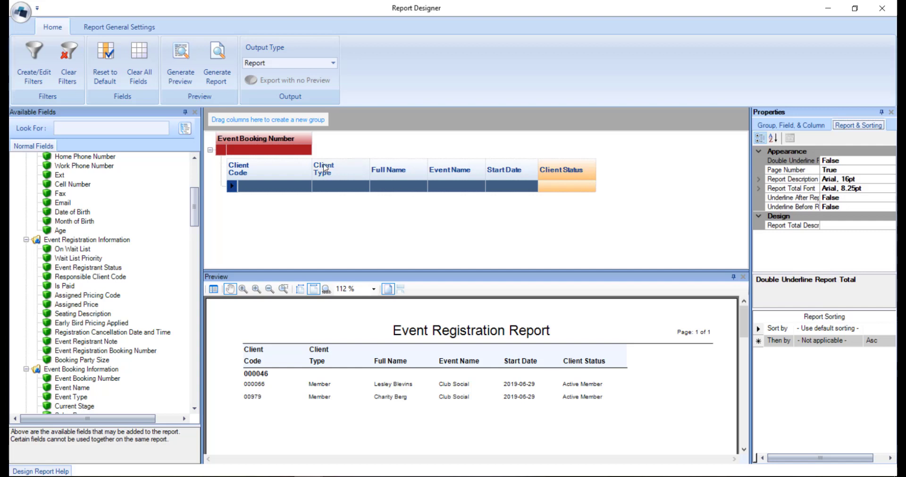
pyautogui.click(51, 81)
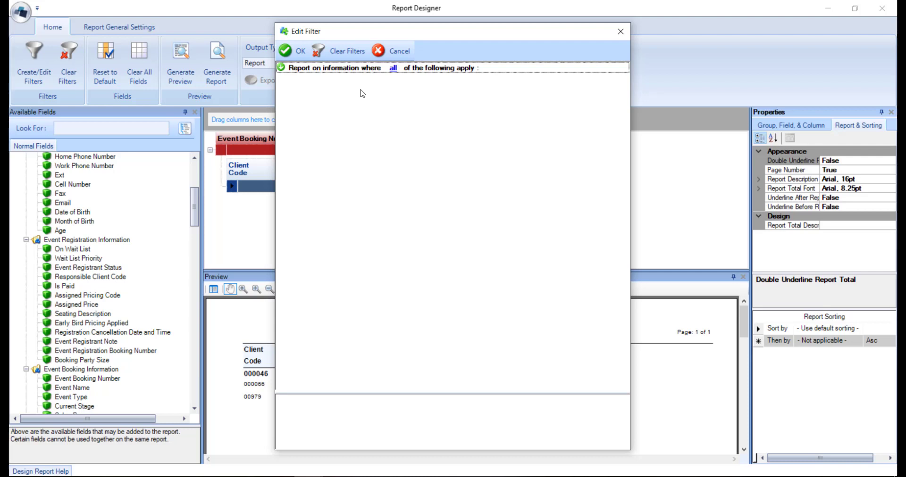
# Add an 'Event Name contains summer' filter condition.
pyautogui.click(283, 70)
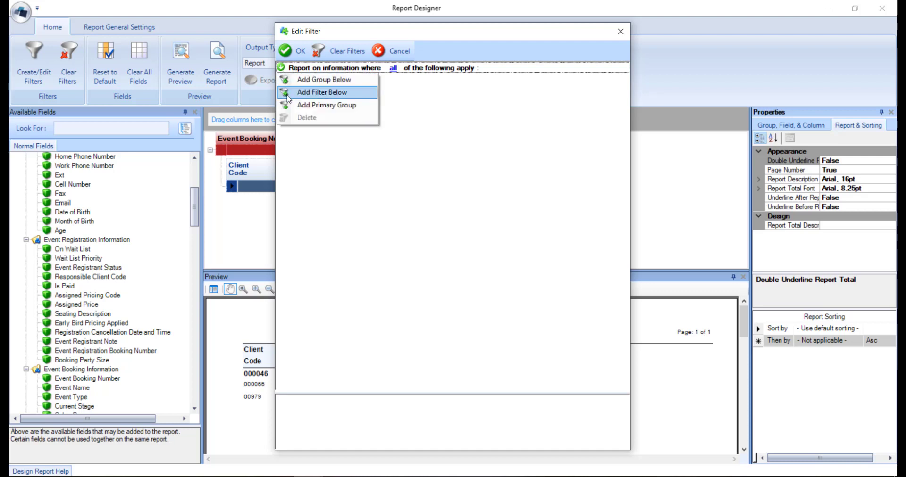
pyautogui.click(322, 92)
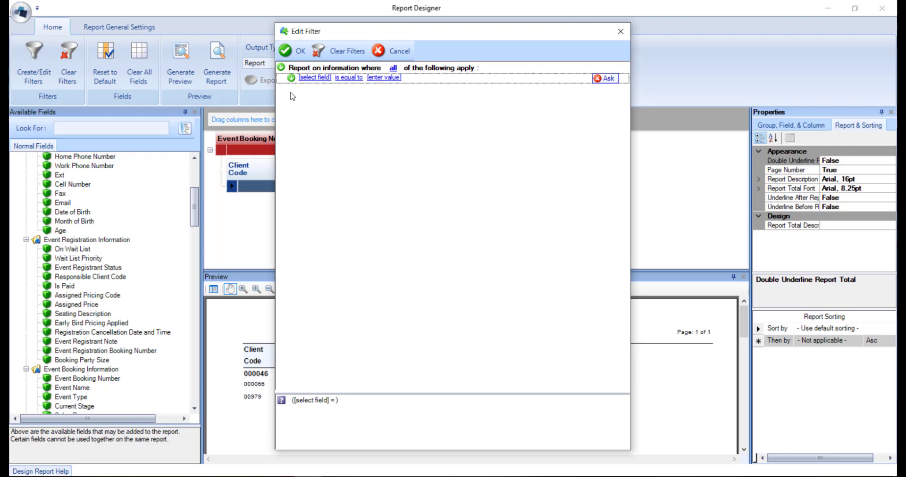
pyautogui.click(310, 78)
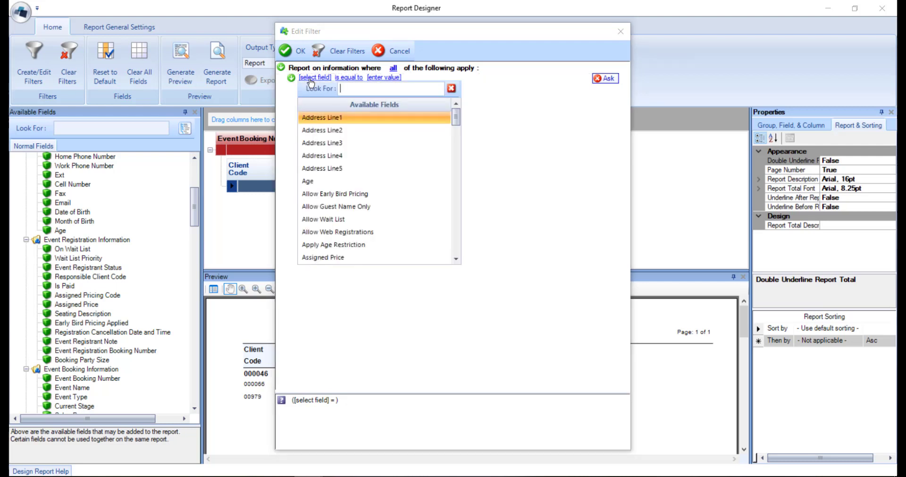
pyautogui.write('na')
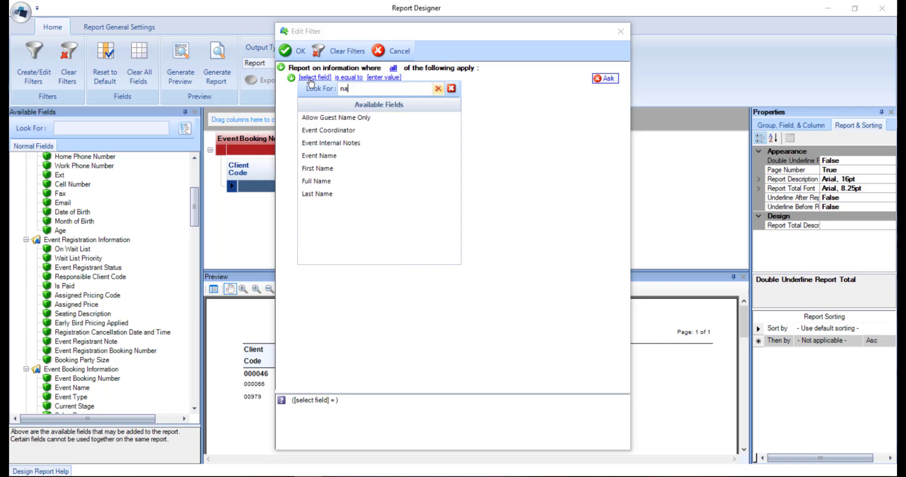
pyautogui.click(334, 155)
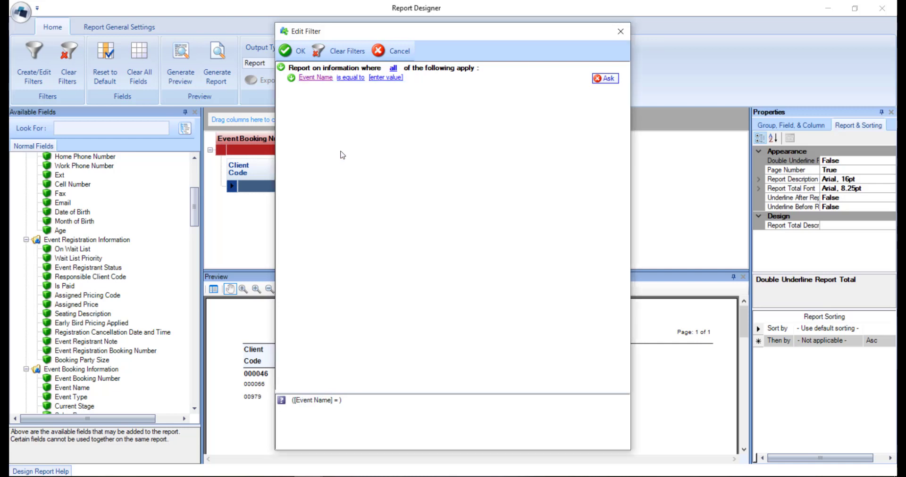
pyautogui.click(356, 78)
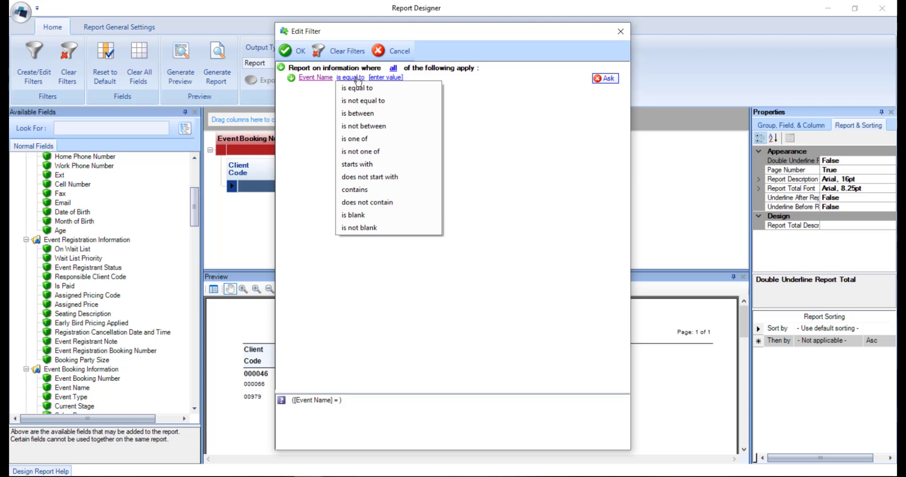
pyautogui.click(373, 190)
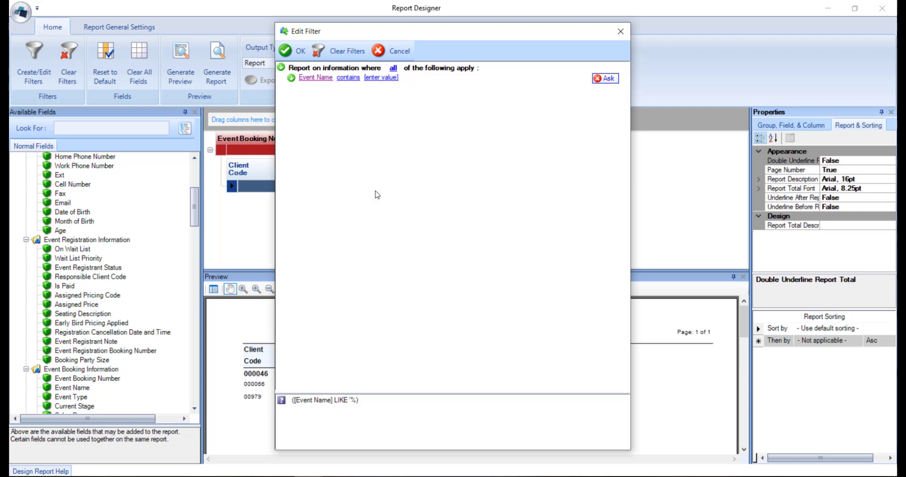
pyautogui.click(393, 80)
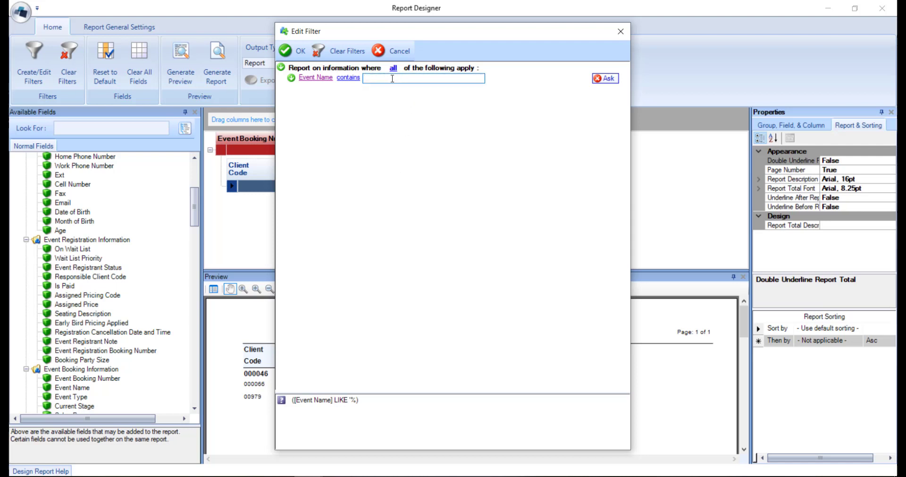
pyautogui.write('summer')
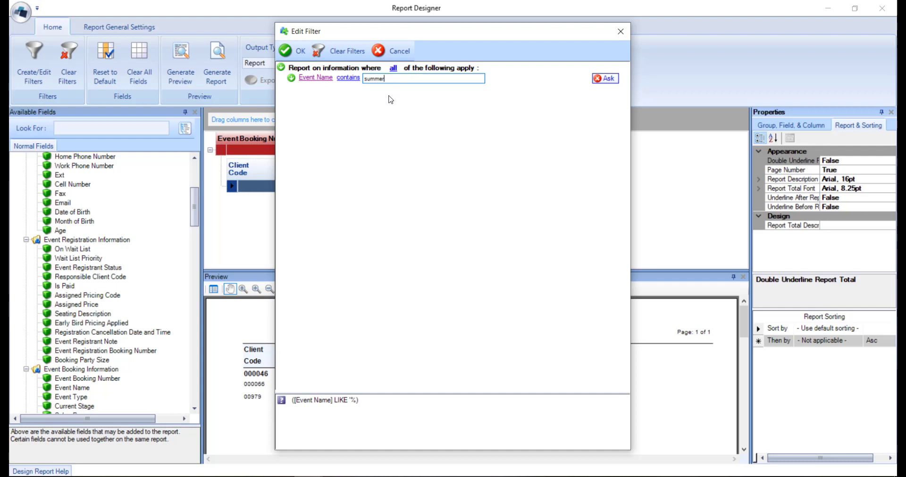
pyautogui.click(281, 67)
# Add a second filter condition on Start Date using the 'is between' operator.
pyautogui.click(301, 93)
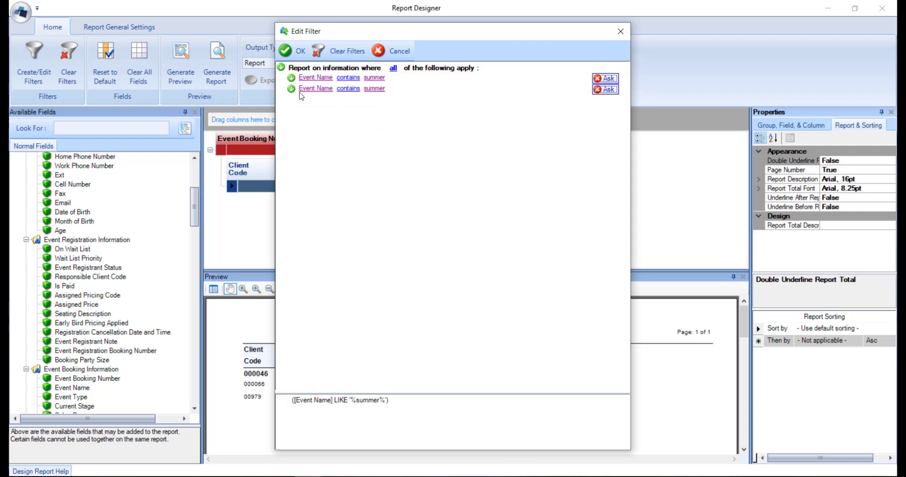
pyautogui.click(315, 79)
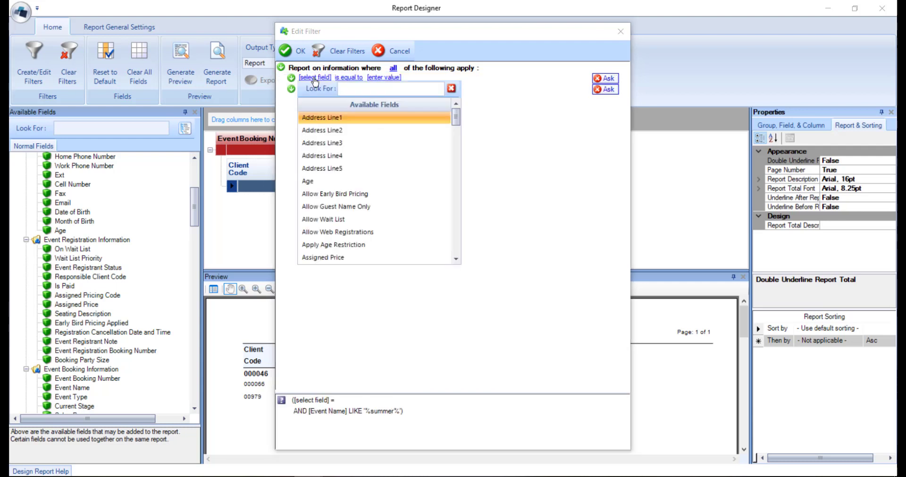
pyautogui.write('dat')
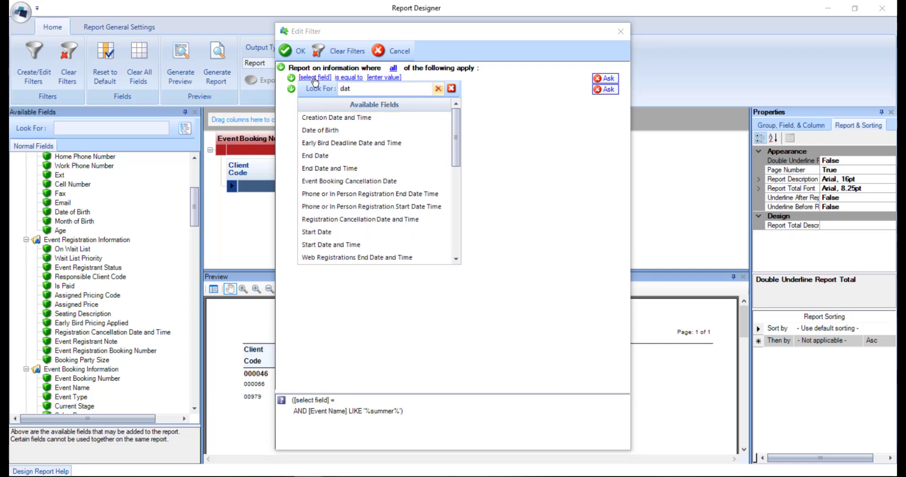
pyautogui.click(353, 231)
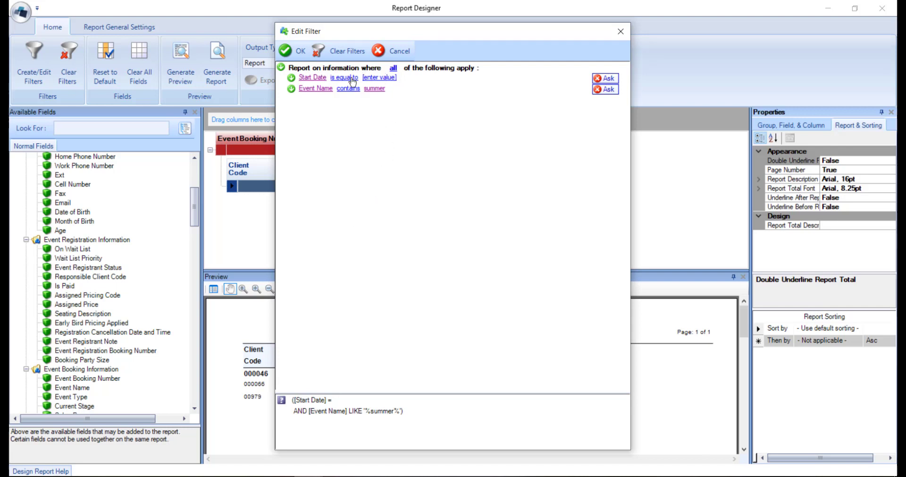
pyautogui.click(352, 80)
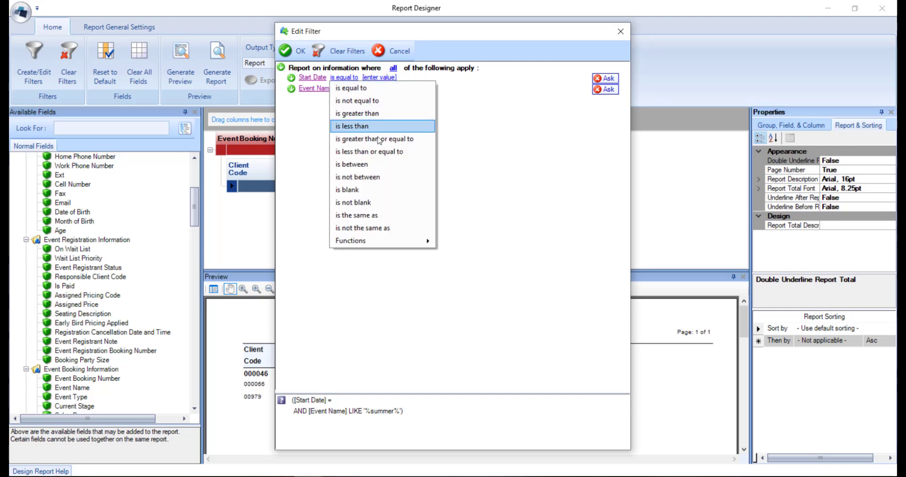
pyautogui.click(377, 165)
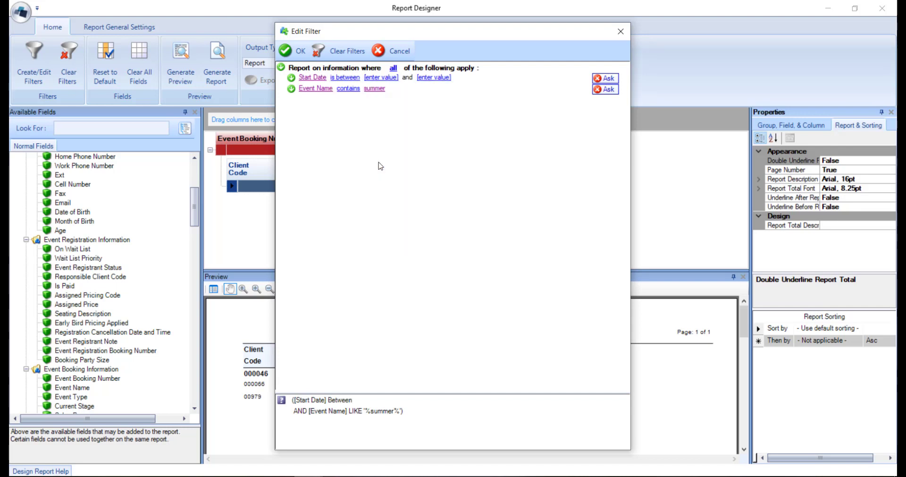
# Set the Start Date range from 2019-06-01 to 2019-07-31.
pyautogui.click(392, 78)
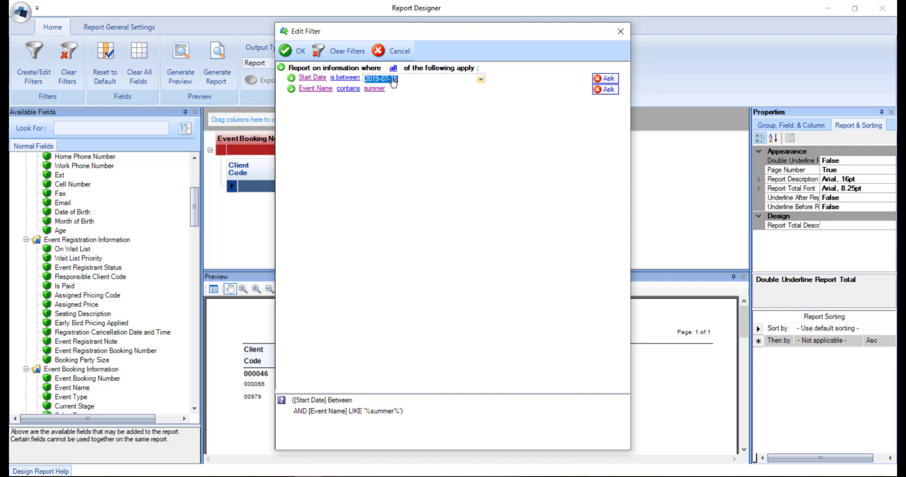
pyautogui.click(480, 79)
pyautogui.click(361, 96)
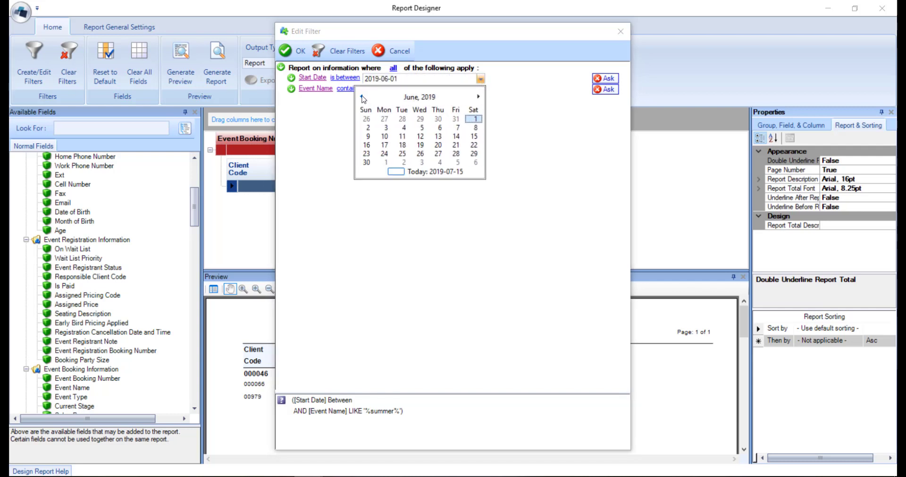
pyautogui.click(466, 119)
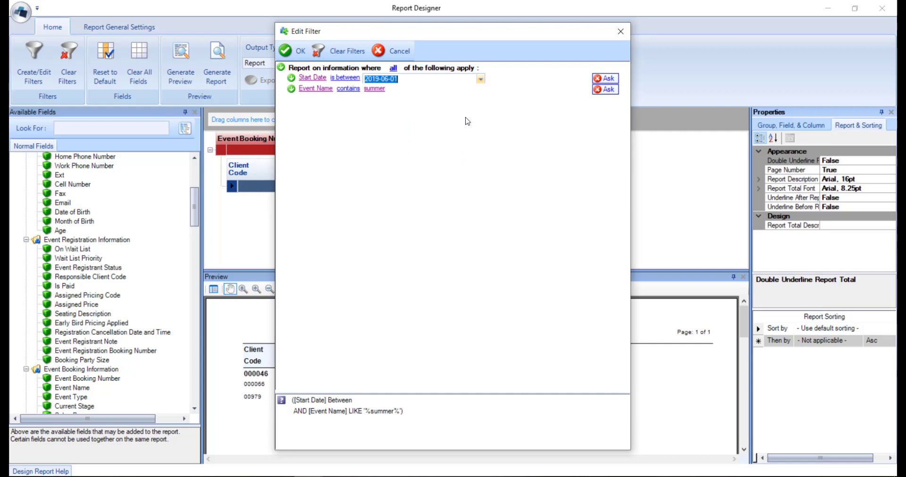
pyautogui.press('Tab')
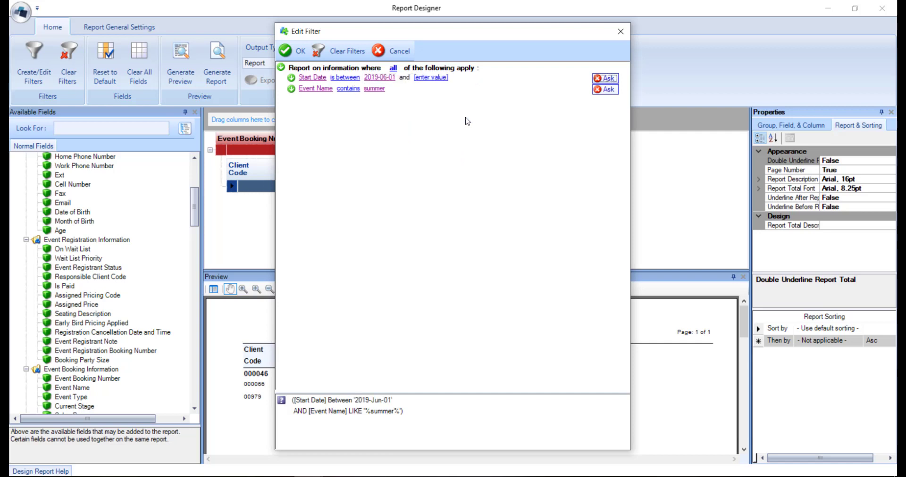
pyautogui.click(436, 79)
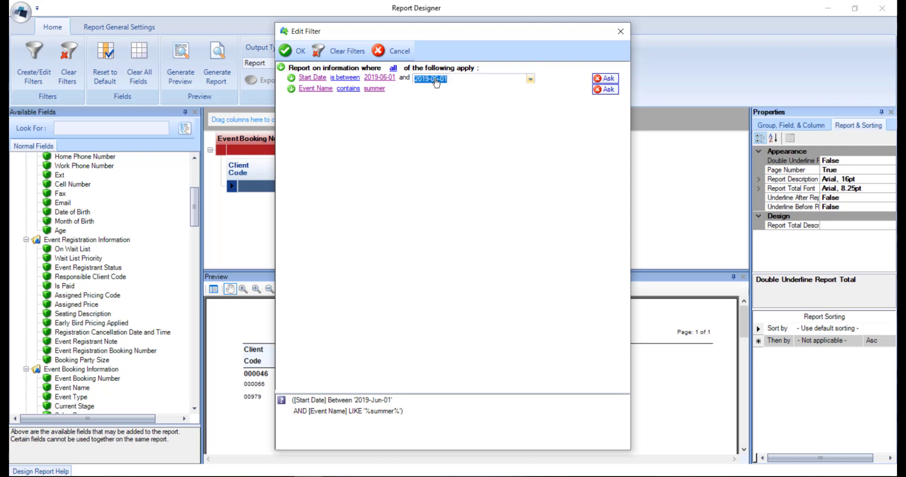
pyautogui.click(530, 80)
pyautogui.click(528, 97)
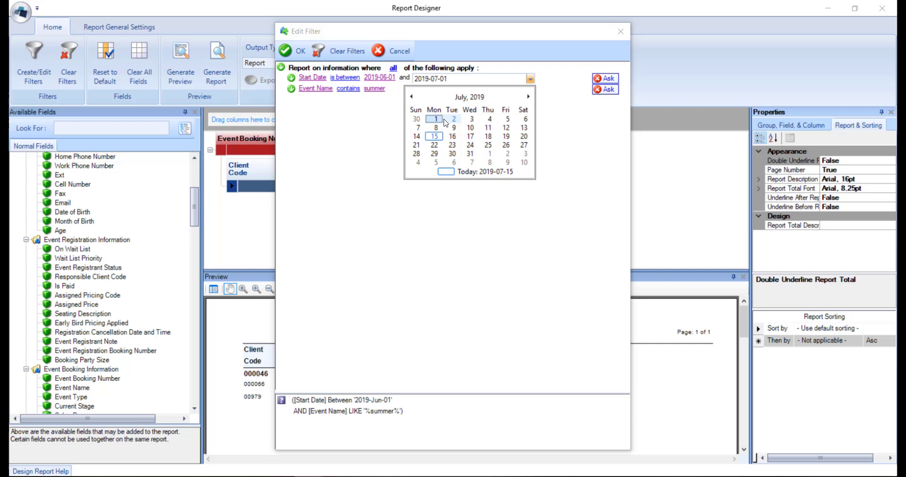
pyautogui.click(470, 154)
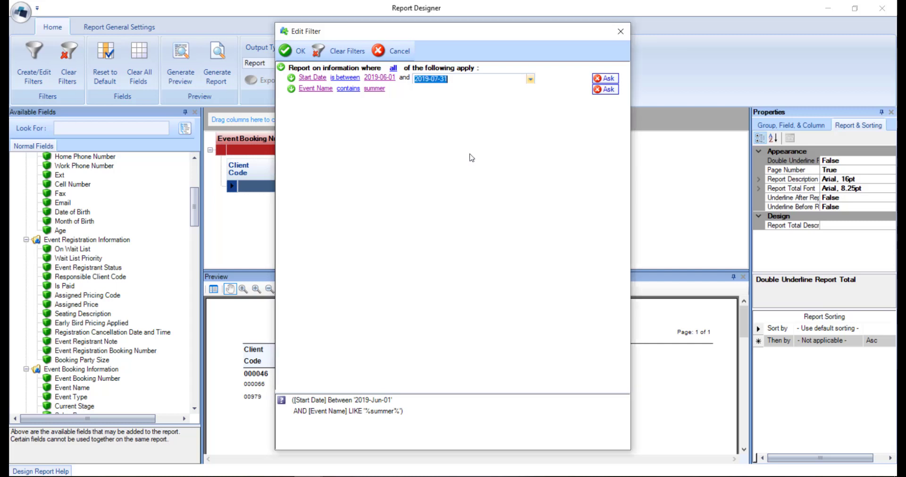
# Set the Start Date filter to Ask at run time, accept the filters, and close the Report Designer.
pyautogui.click(610, 83)
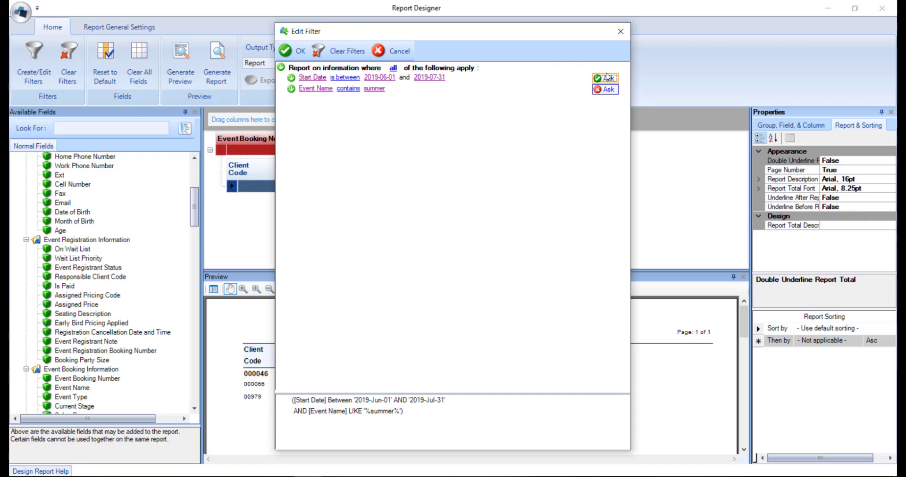
pyautogui.click(305, 52)
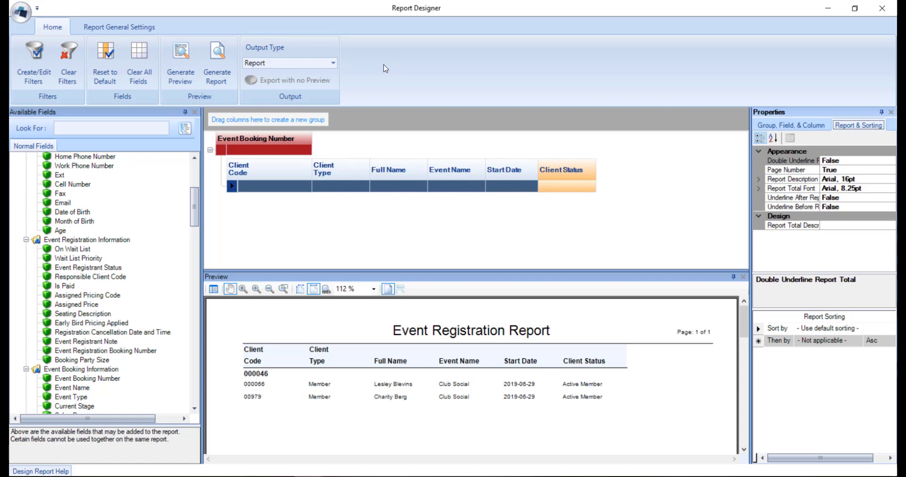
pyautogui.click(873, 10)
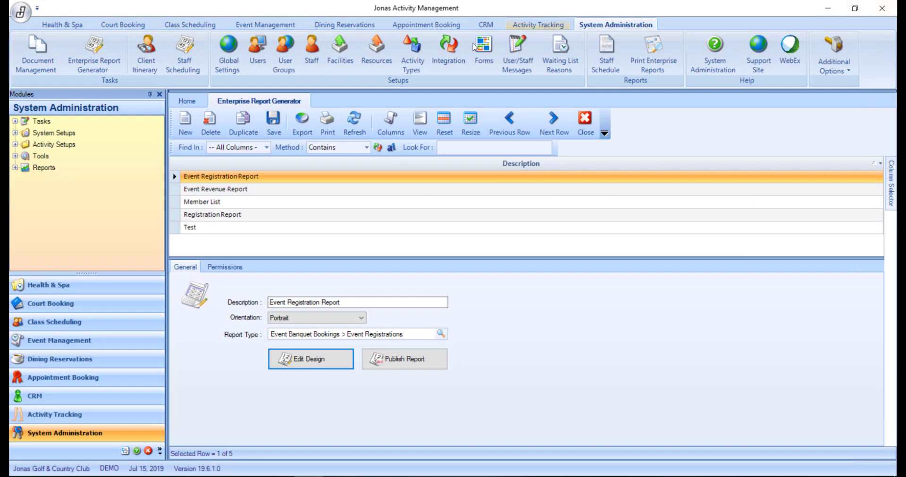
# Save the Event Registration Report design in the Enterprise Report Generator.
pyautogui.click(276, 123)
# Review Member List's Permissions and Client Statuses, save, then select the Event Registration Report.
pyautogui.click(306, 206)
pyautogui.click(241, 268)
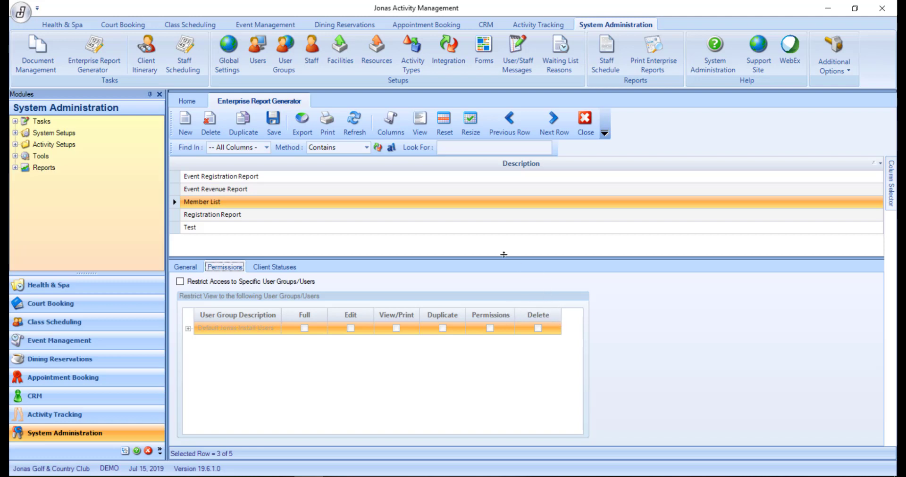
pyautogui.click(297, 267)
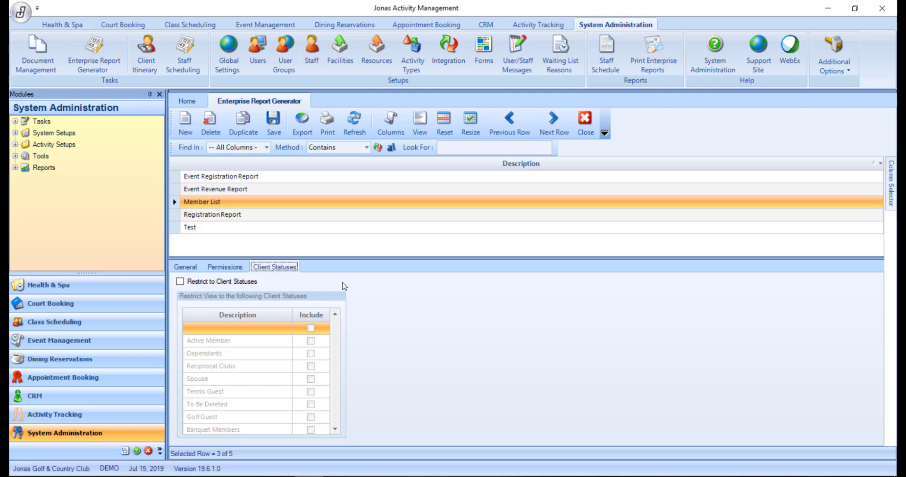
pyautogui.click(280, 135)
pyautogui.click(296, 176)
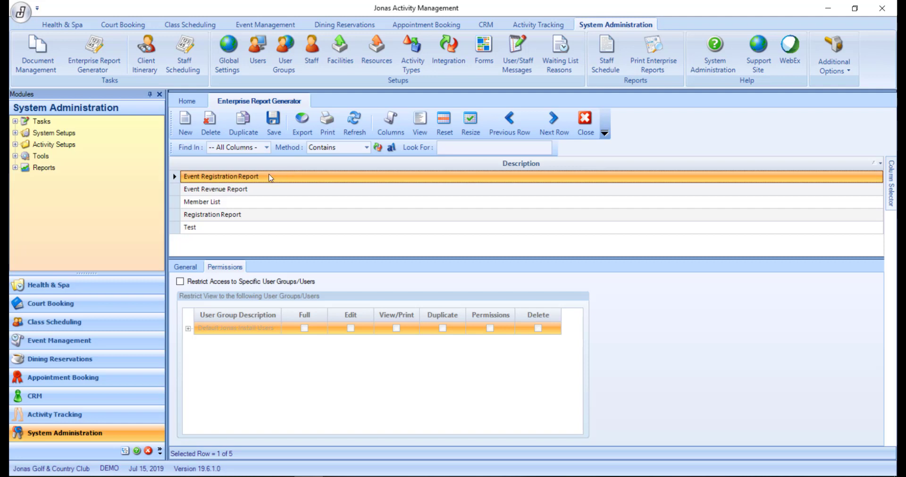
# Publish the Event Registration Report from its General tab to Default Jonas Install Users.
pyautogui.click(198, 268)
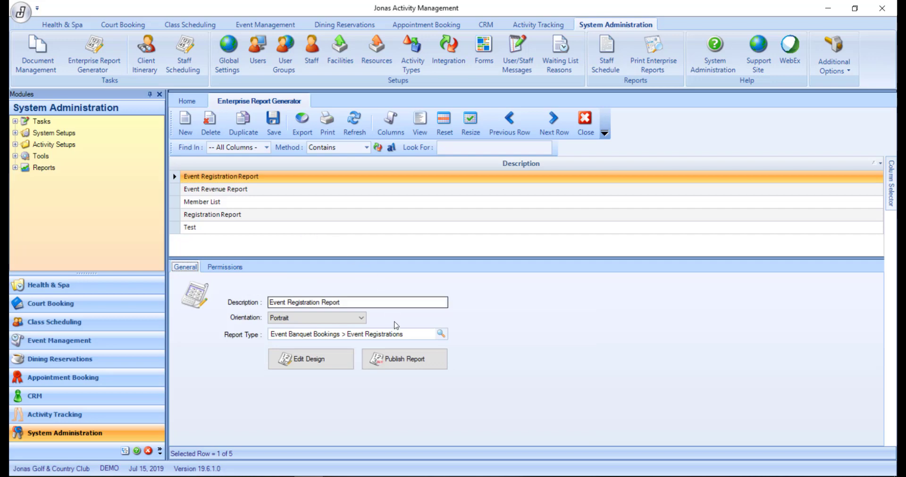
pyautogui.click(398, 361)
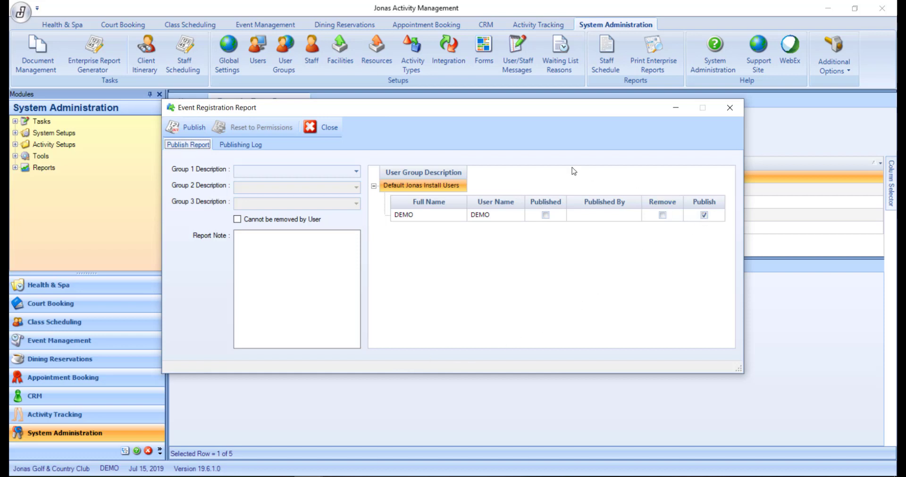
pyautogui.click(295, 250)
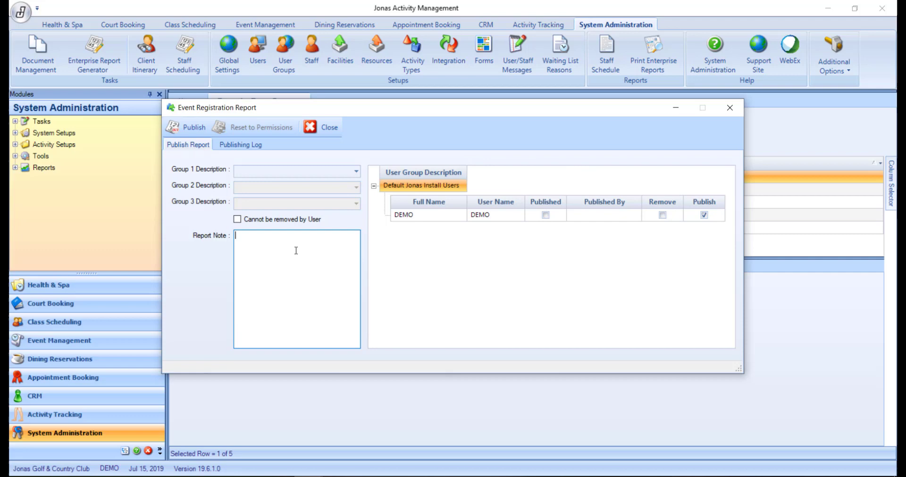
pyautogui.click(193, 130)
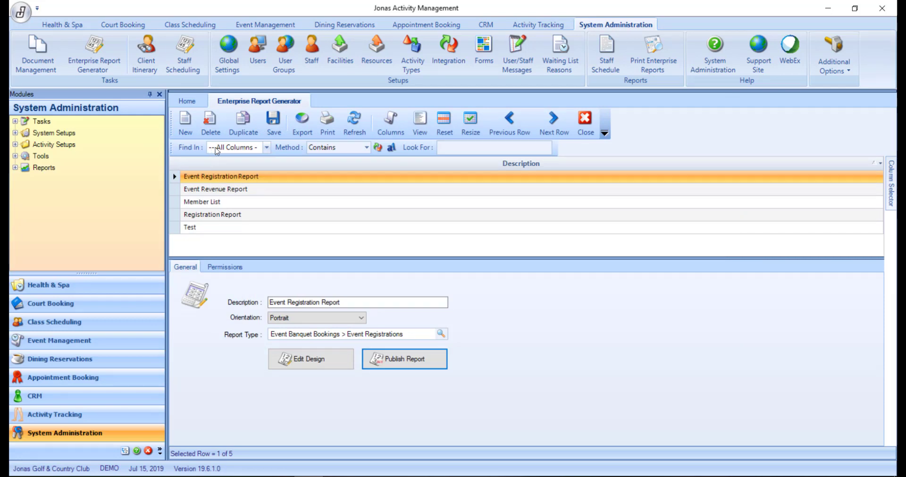
pyautogui.click(298, 22)
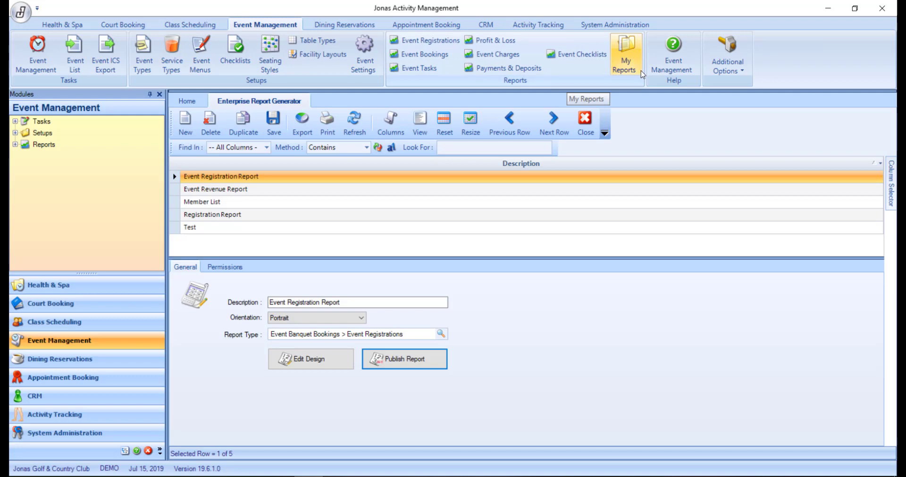
pyautogui.click(642, 27)
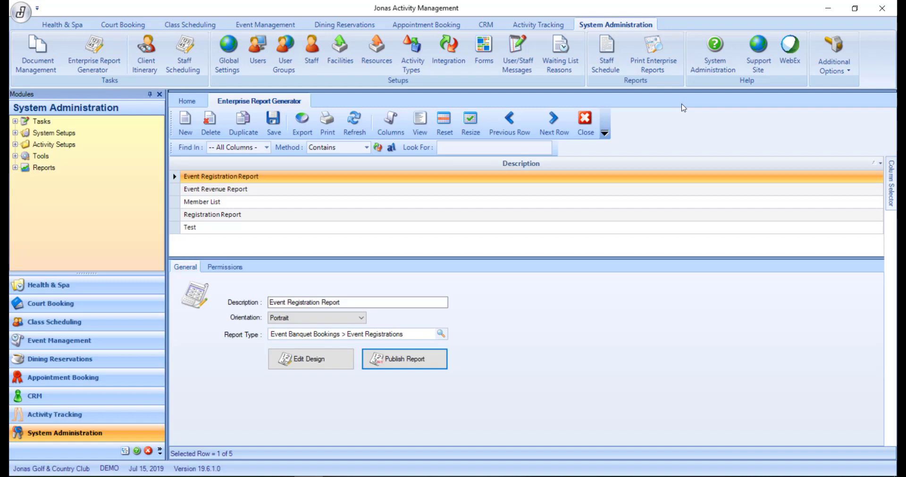
# In Print Enterprise Reports, generate the Event Registration Report for 2019-06-01 to 2019-07-31.
pyautogui.click(673, 71)
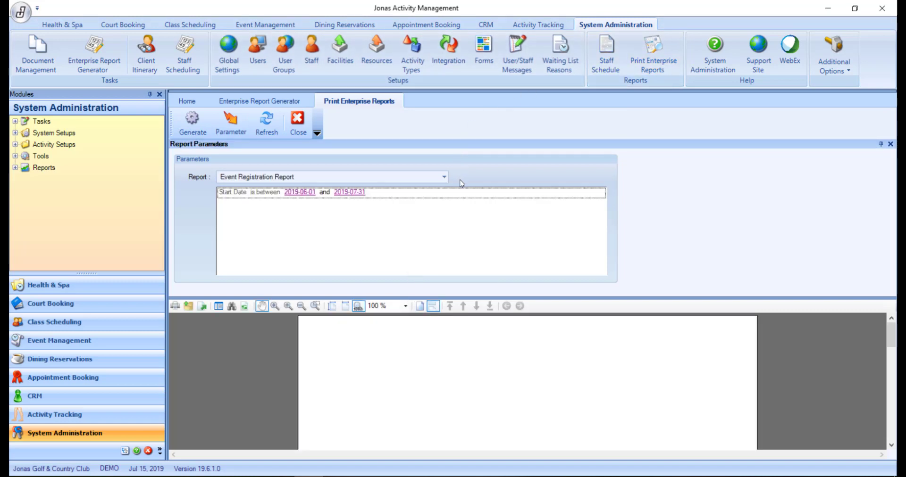
pyautogui.click(202, 124)
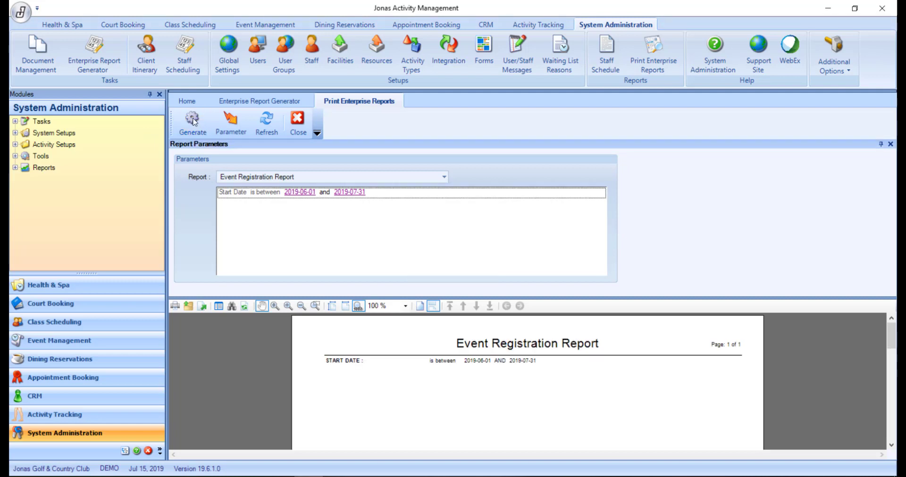